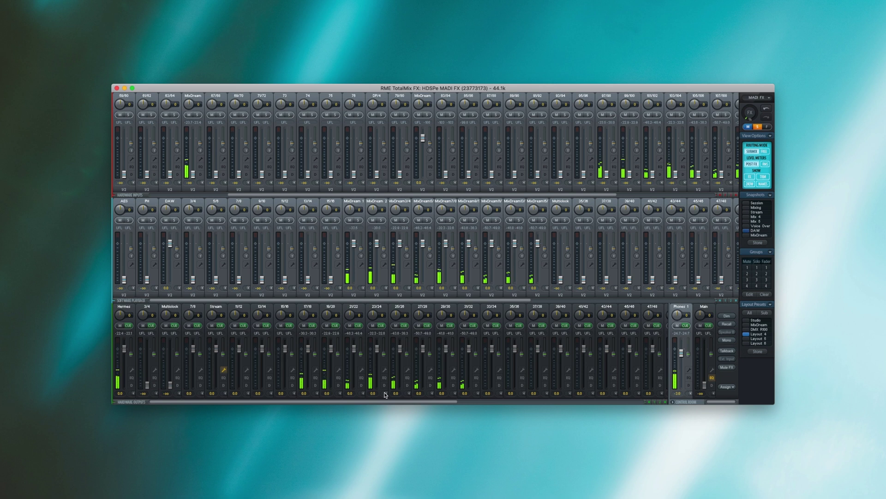
Load the MixDream layout preset and view the submixes of hardware outputs MixDream 3/4, 5/6, 7/8, 9/10 and MixDream 1
drag(382, 403, 345, 395)
click(748, 325)
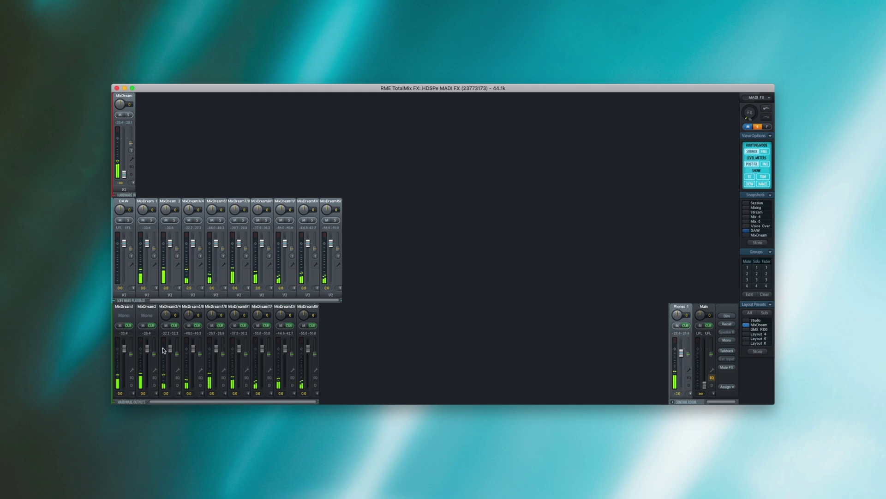
click(169, 313)
click(191, 313)
click(225, 313)
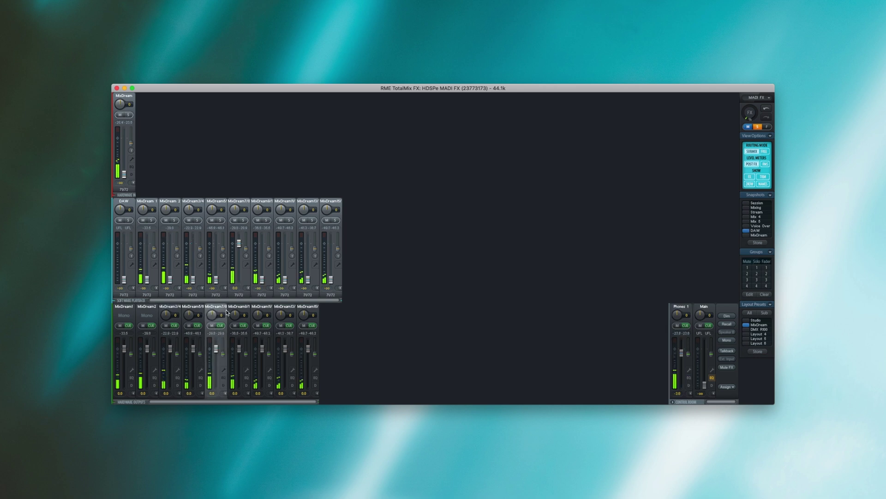
click(241, 312)
click(122, 311)
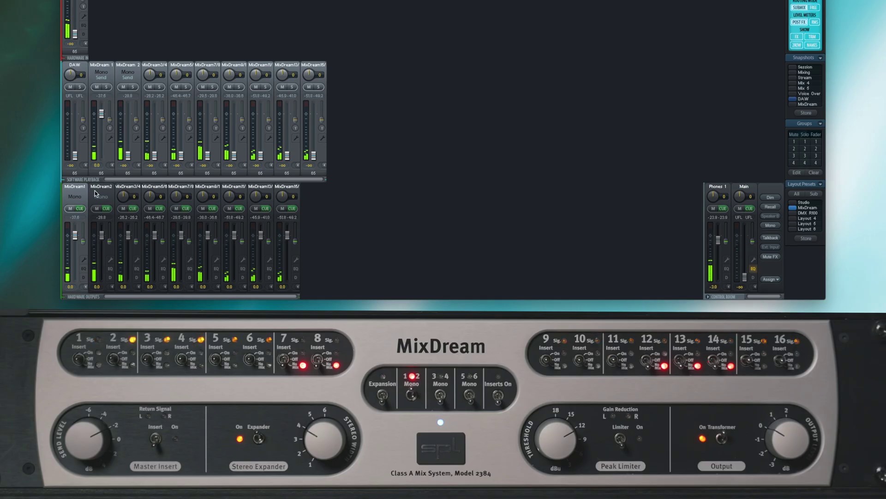
Compare the submixes of the mono hardware outputs MixDream 1 and MixDream 2, finishing on the MixDream 3/4 submix
click(95, 193)
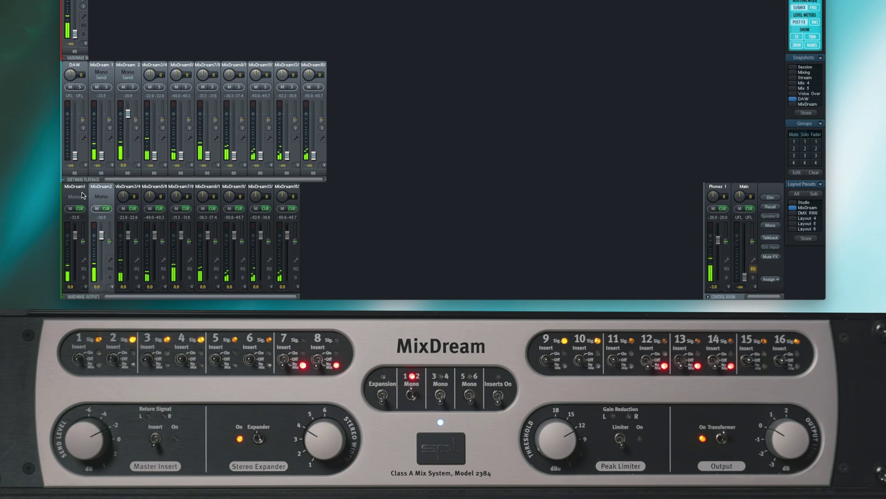
click(82, 192)
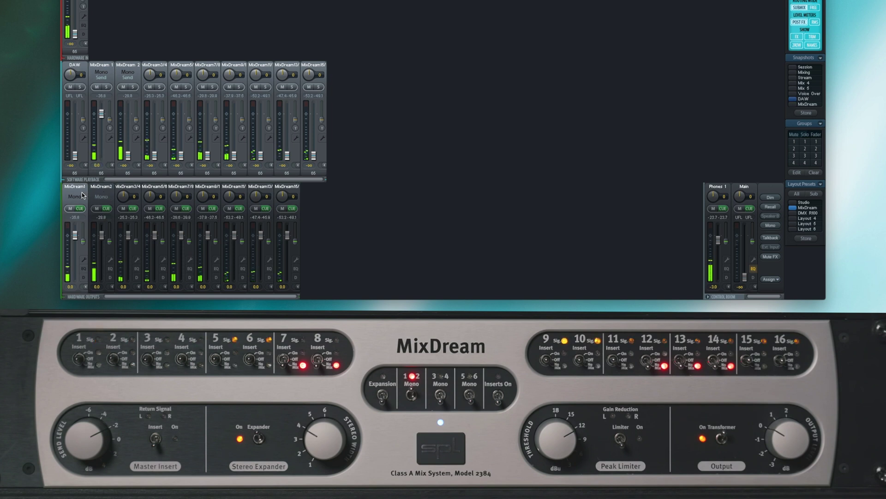
click(102, 194)
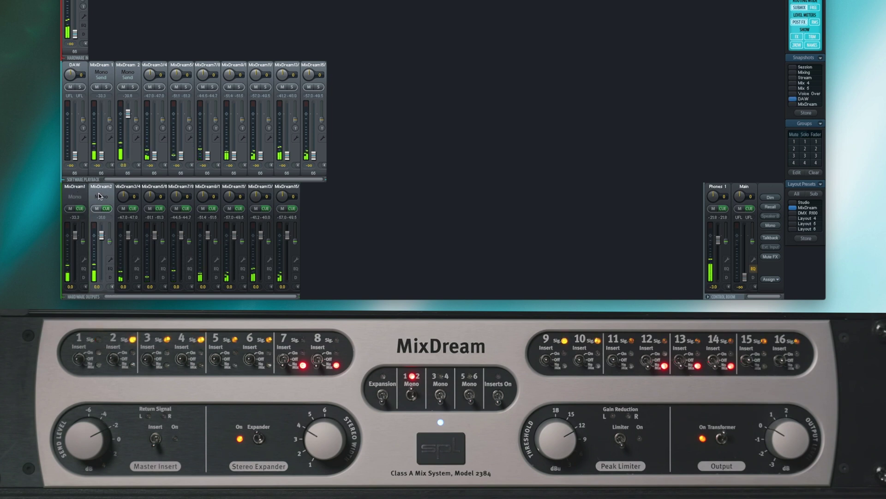
click(126, 192)
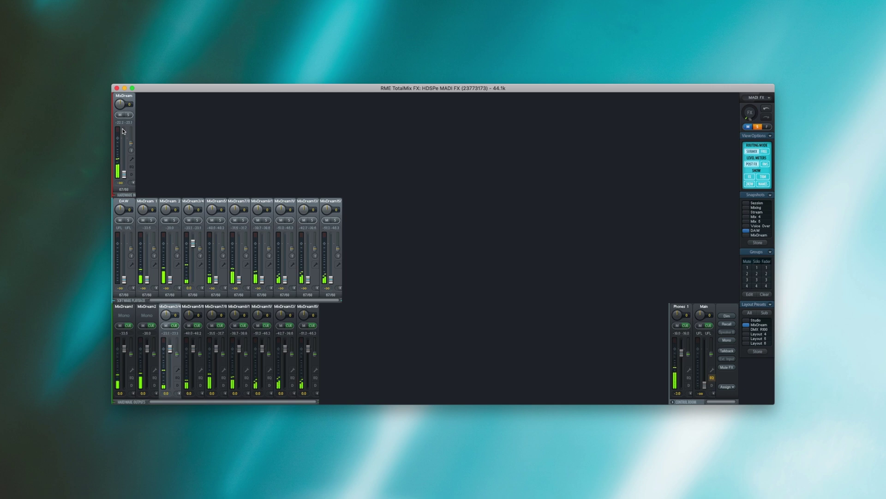
View the submixes of hardware outputs MixDream 5/6, MixDream 7/8, MixDream 2 and MixDream 1 in turn
click(195, 306)
click(216, 306)
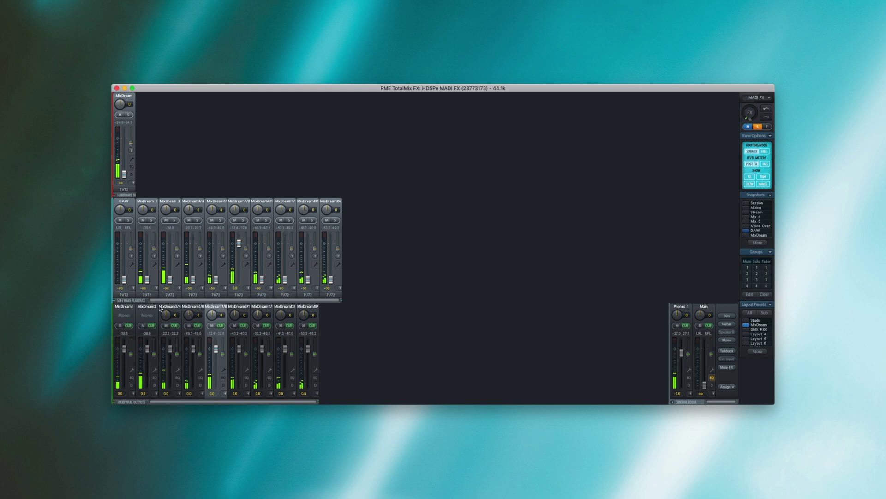
click(157, 307)
click(129, 309)
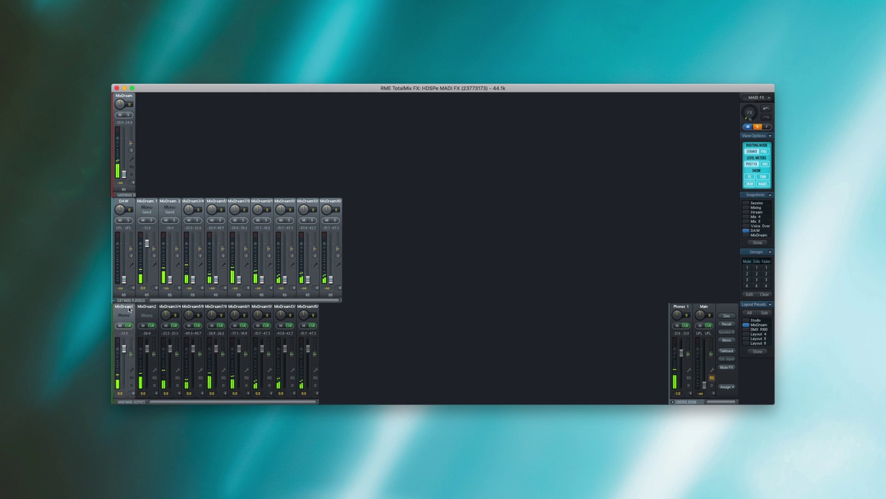
Inspect the EQ and Dynamics sections of the MixDream 2 hardware output and collapse them again
click(155, 384)
click(155, 377)
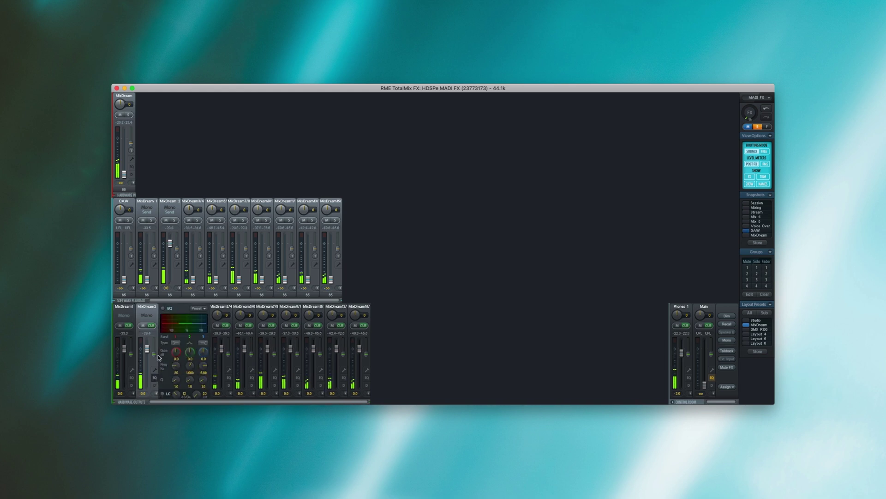
click(153, 385)
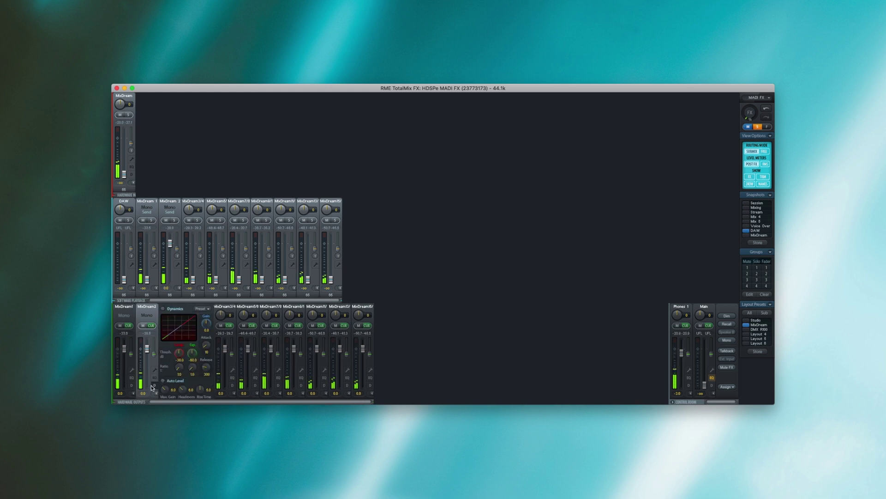
click(155, 378)
click(155, 378)
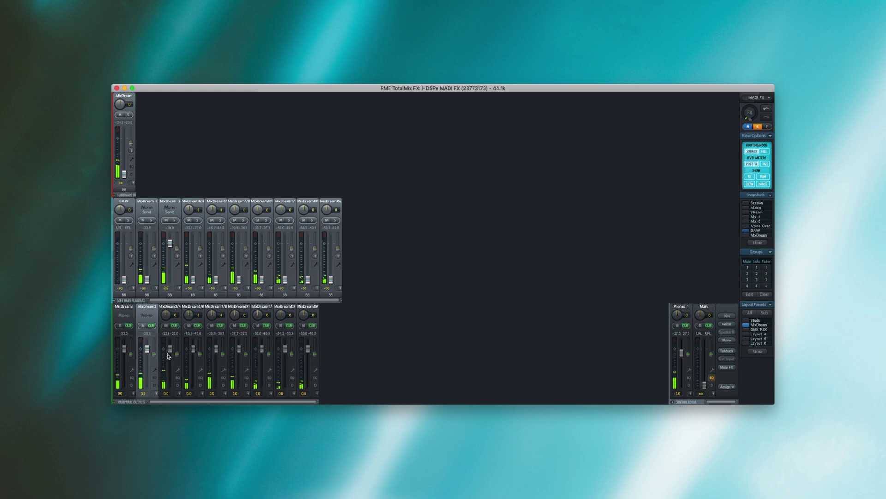
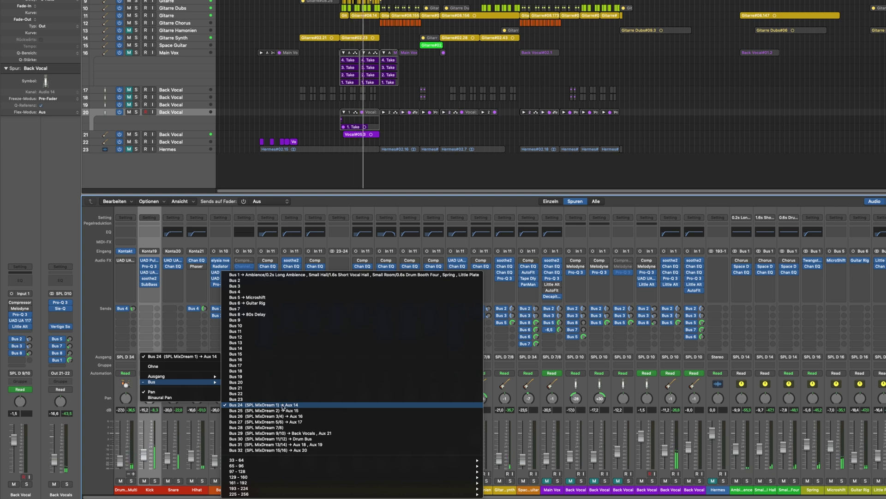
Keep the Kick channel's output on Bus 24 (SPL MixDream 1) and inspect the input and output assignments of Aux 14
click(283, 405)
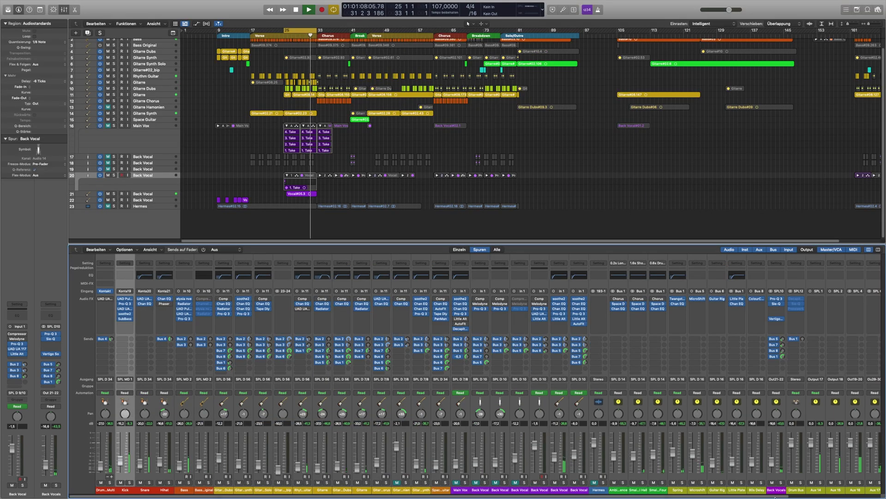
drag(780, 496, 852, 496)
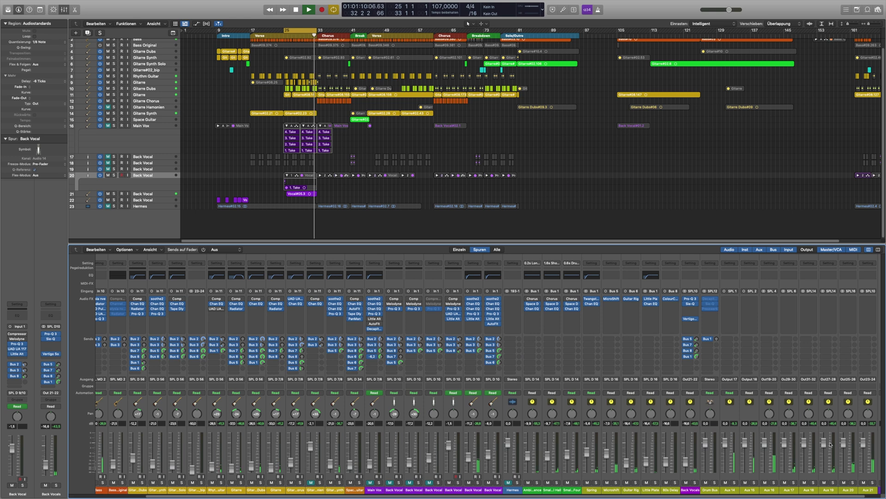
click(733, 291)
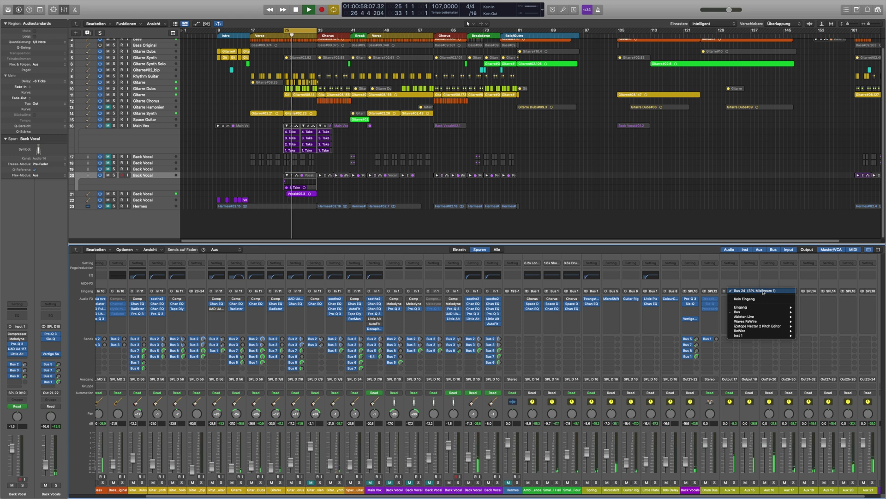
click(736, 333)
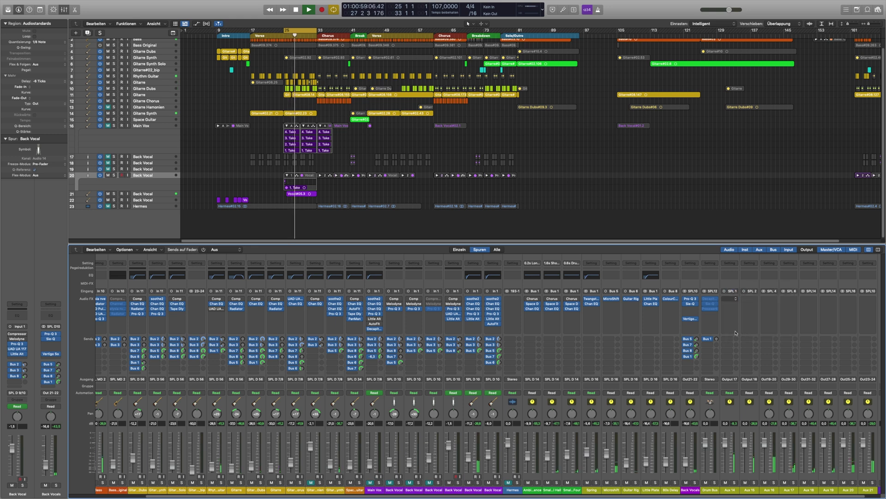
click(732, 379)
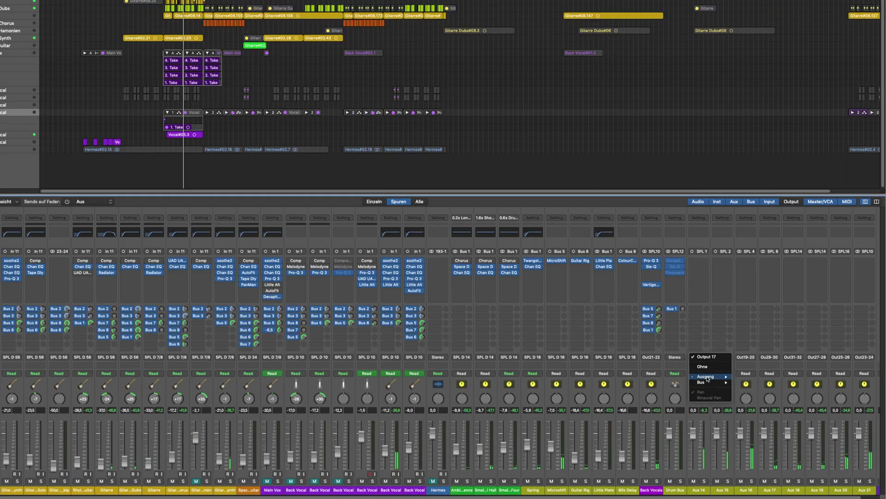
mouse_move(739, 398)
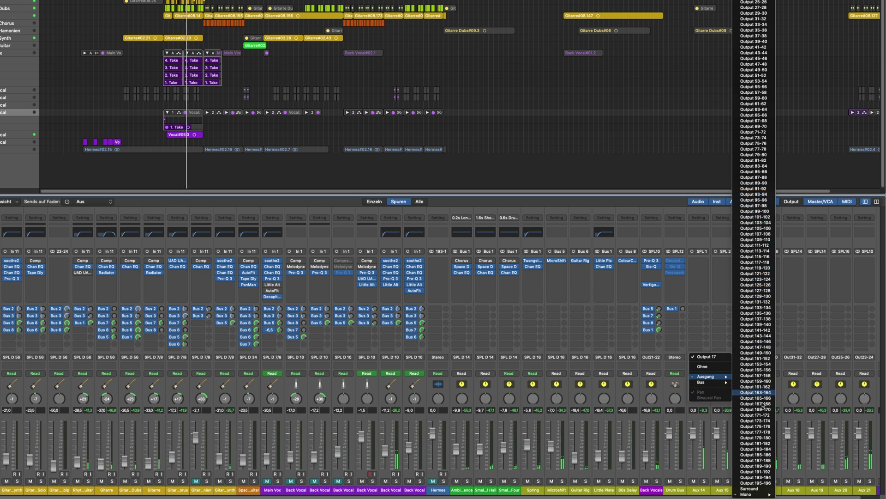
mouse_move(764, 494)
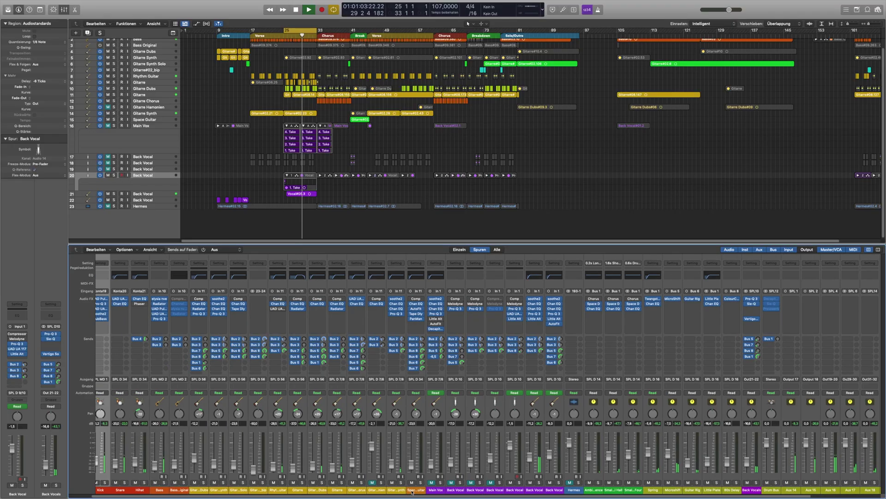
Raise the Kick channel's fader slightly in the mixer
scroll(412, 492, left, 2)
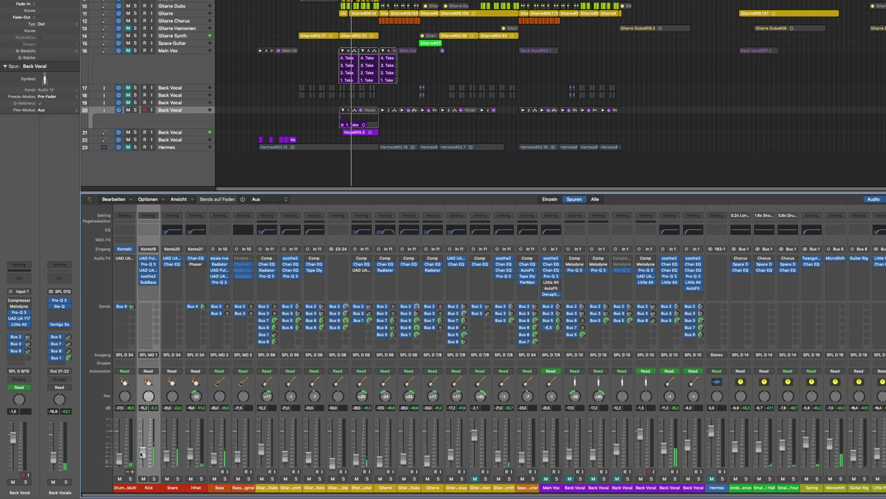
drag(141, 453, 141, 445)
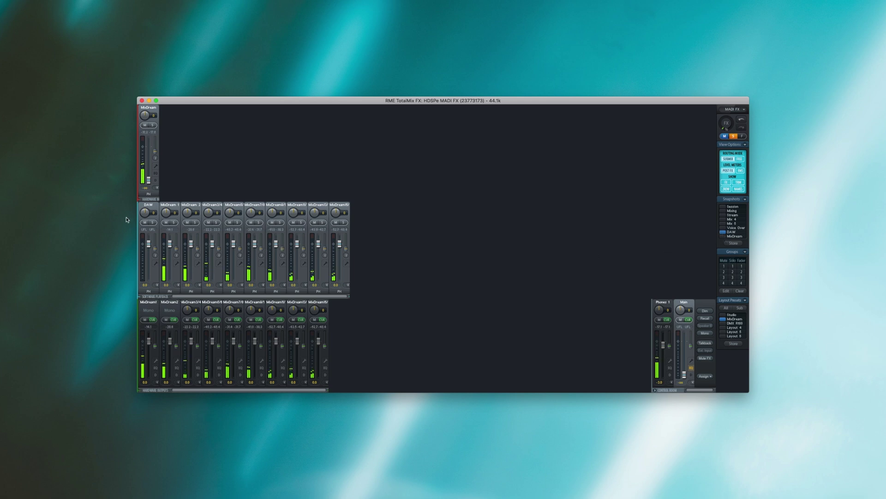
Compare the Phones 1 and Main submixes before and after loading the MixDream snapshot, finishing on Phones 1
click(662, 303)
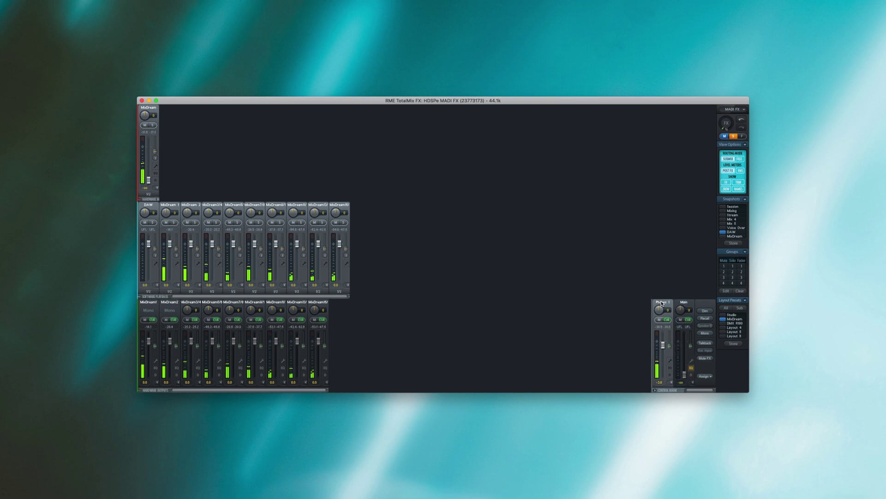
click(683, 302)
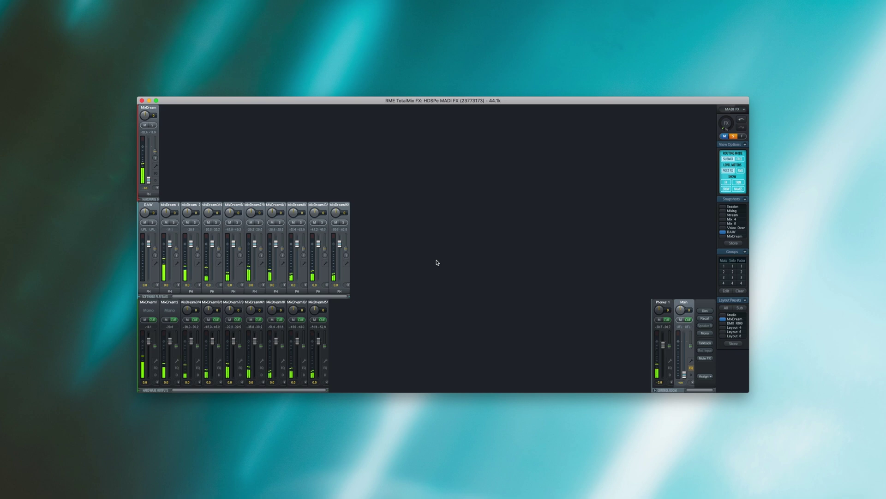
click(723, 237)
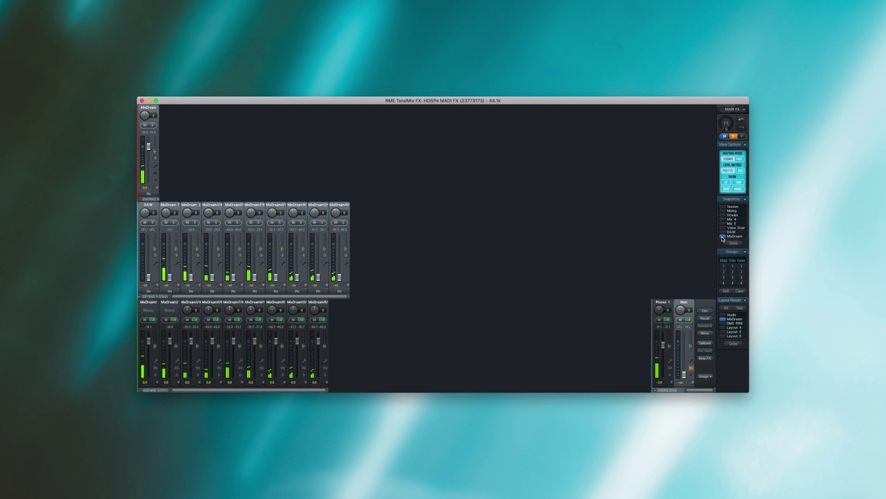
click(658, 302)
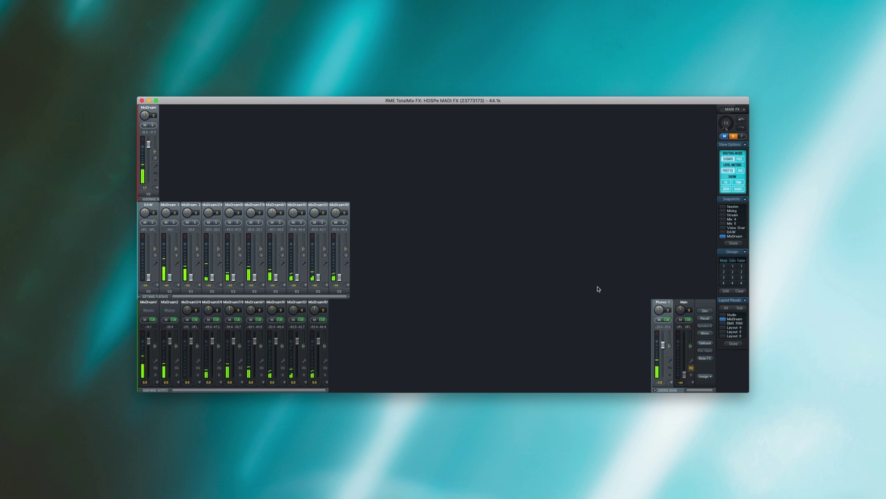
click(684, 303)
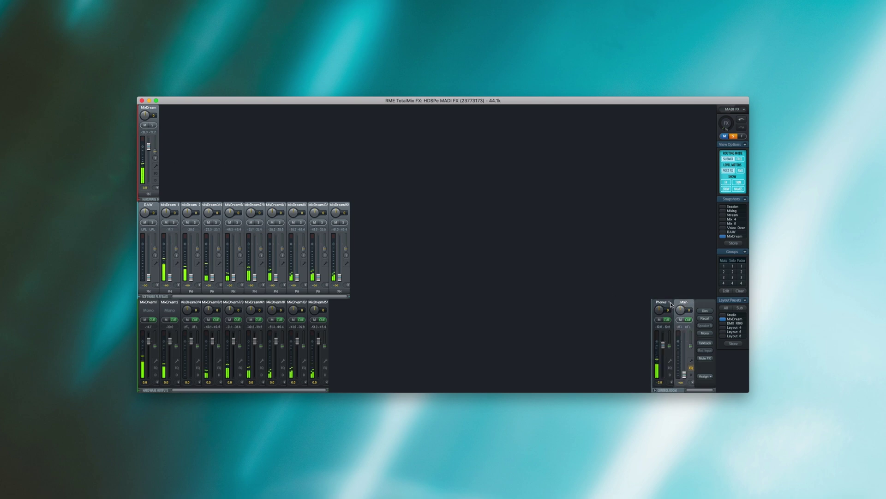
click(669, 304)
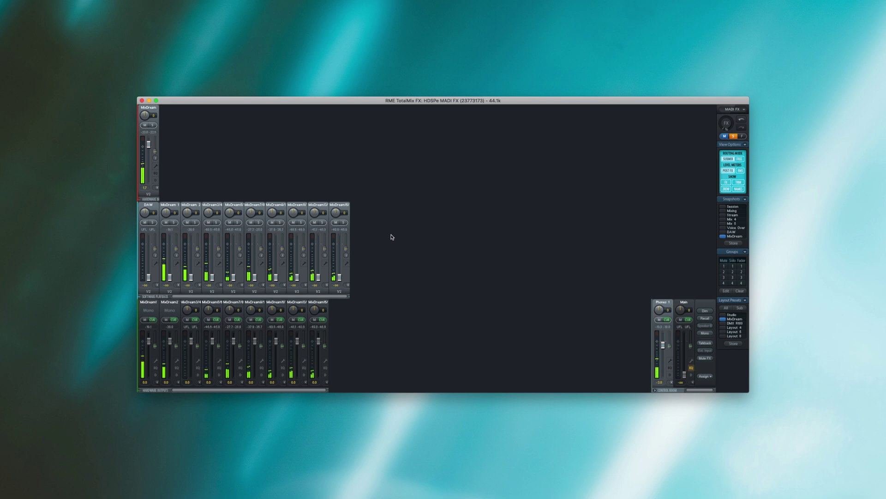
Alternate between the DAW and MixDream snapshots on the Phones 1 submix, finishing on the DAW snapshot
click(722, 233)
click(723, 236)
key(alt+8)
key(alt+7)
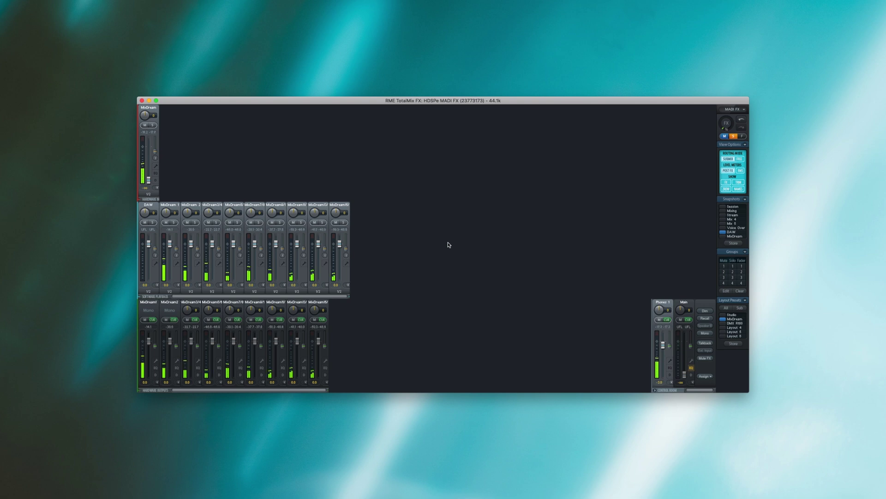
key(alt+8)
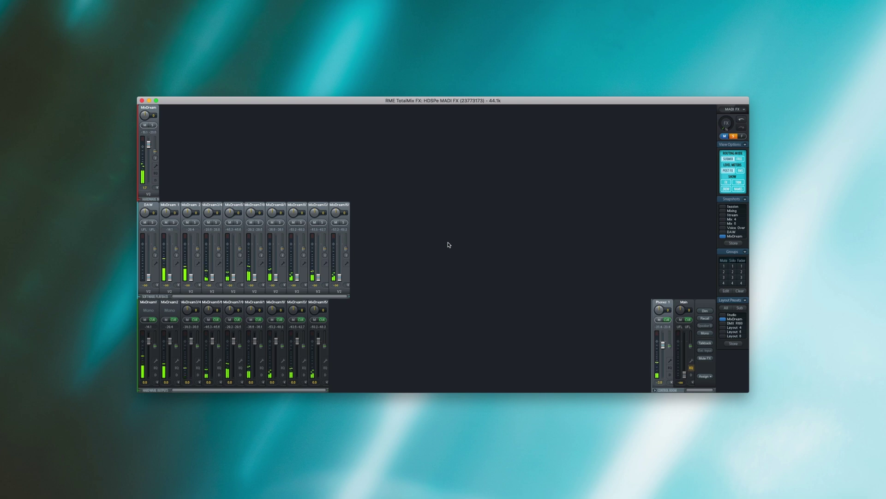
key(alt+7)
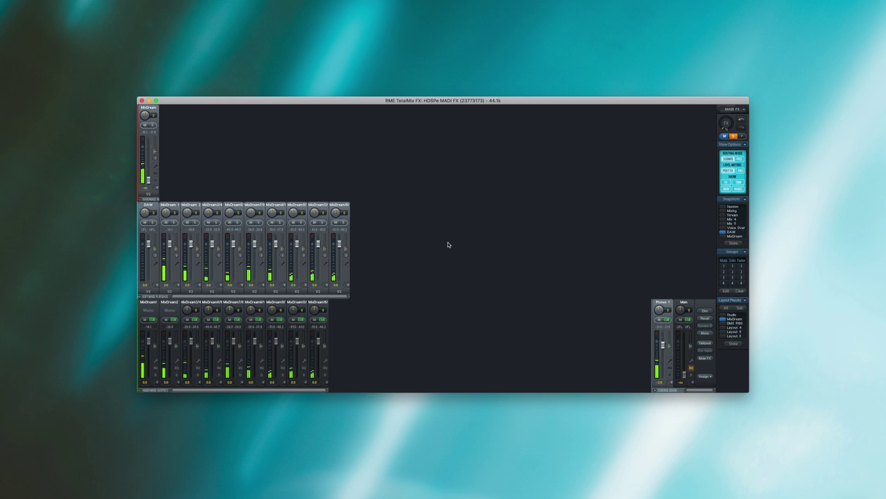